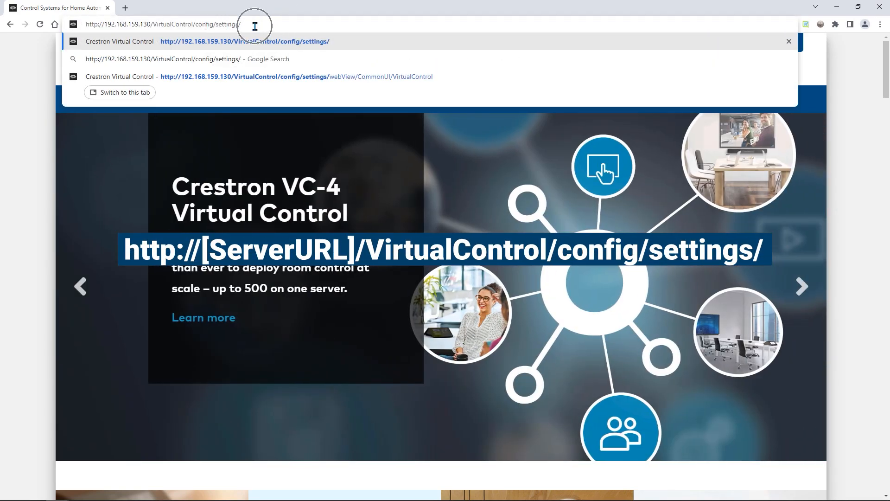
{"action": "key", "text": "Return"}
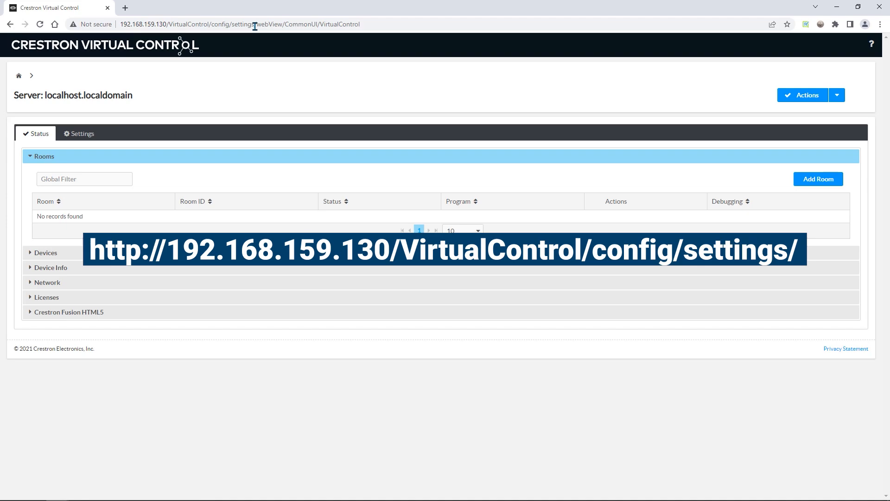
{"action": "key", "text": "ctrl"}
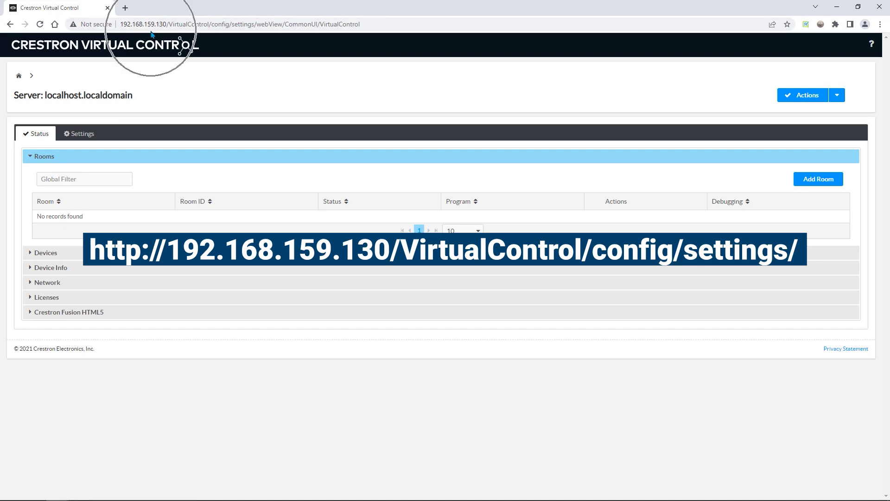
{"action": "key", "text": "ctrl"}
{"action": "key", "text": "ctrl"}
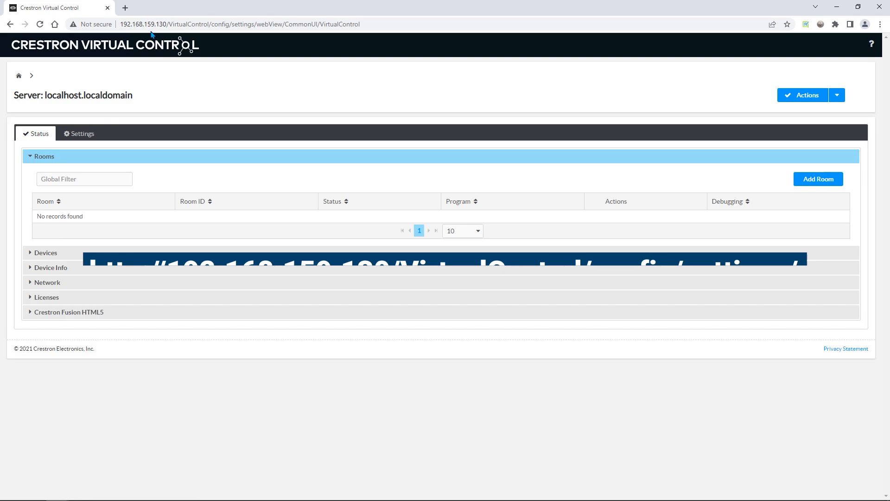
{"action": "key", "text": "ctrl"}
{"action": "key", "text": "ctrl"}
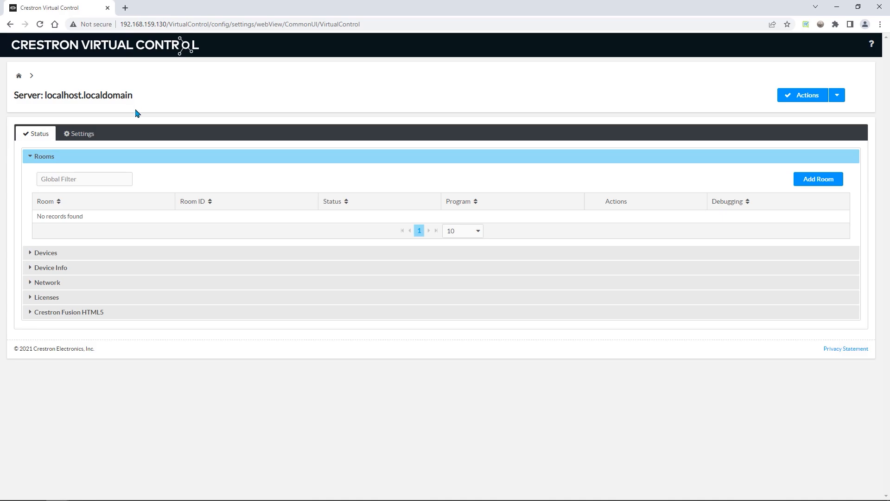
{"action": "key", "text": "ctrl"}
{"action": "key", "text": "ctrl"}
{"action": "key", "text": "ctrl"}
{"action": "key", "text": "ctrl"}
{"action": "key", "text": "ctrl"}
{"action": "key", "text": "ctrl"}
{"action": "key", "text": "ctrl"}
{"action": "key", "text": "ctrl"}
{"action": "key", "text": "ctrl"}
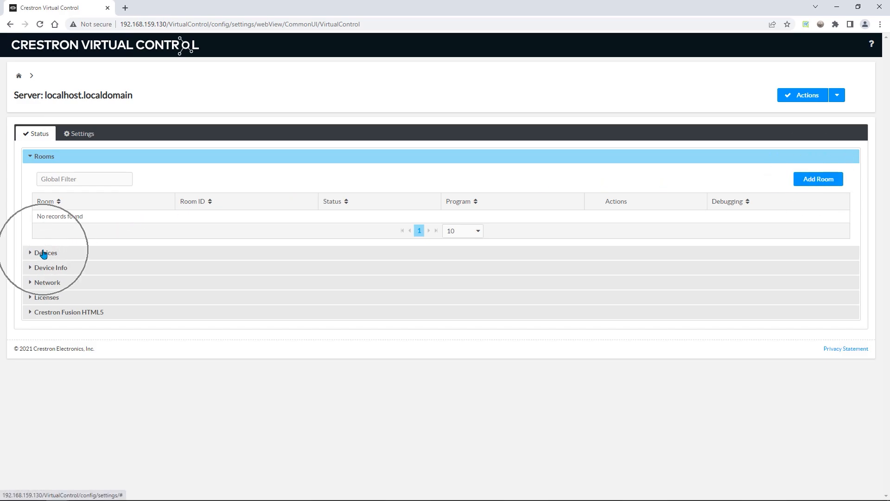
Step: Show the Devices status section of the server to examine its device table
{"action": "left_click", "coordinate": [43, 252]}
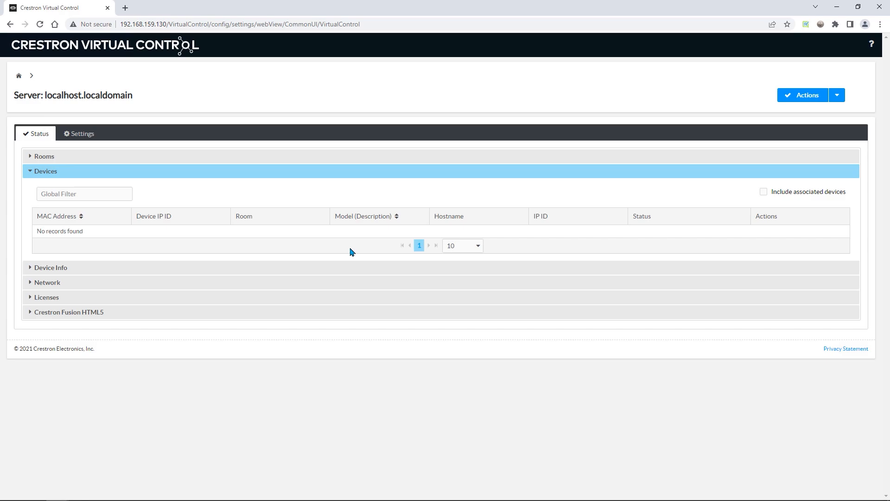
{"action": "key", "text": "ctrl"}
{"action": "key", "text": "ctrl"}
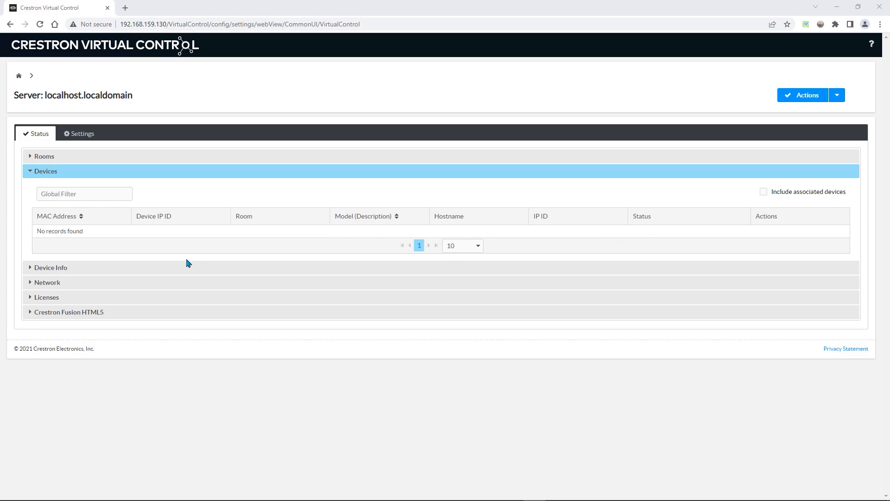
Step: Show the Device Info status section to examine the server's model, version and connection details
{"action": "left_click", "coordinate": [99, 269]}
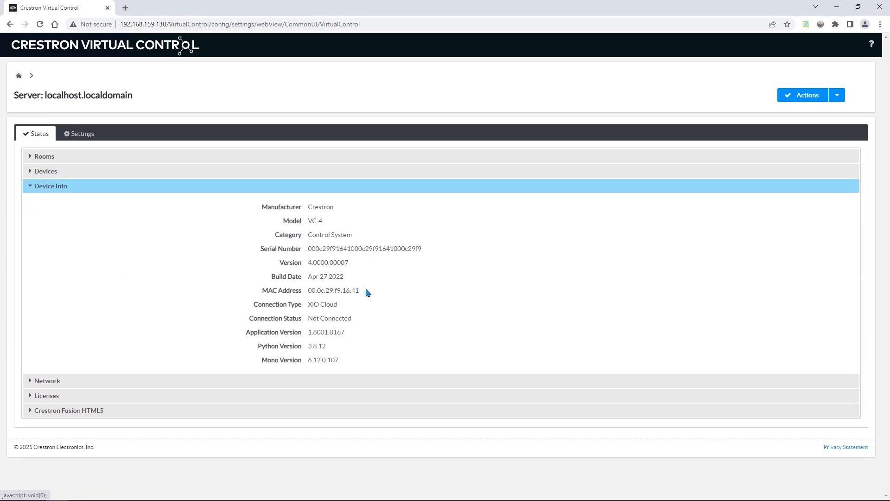
{"action": "left_click", "coordinate": [418, 291]}
{"action": "left_click", "coordinate": [417, 289]}
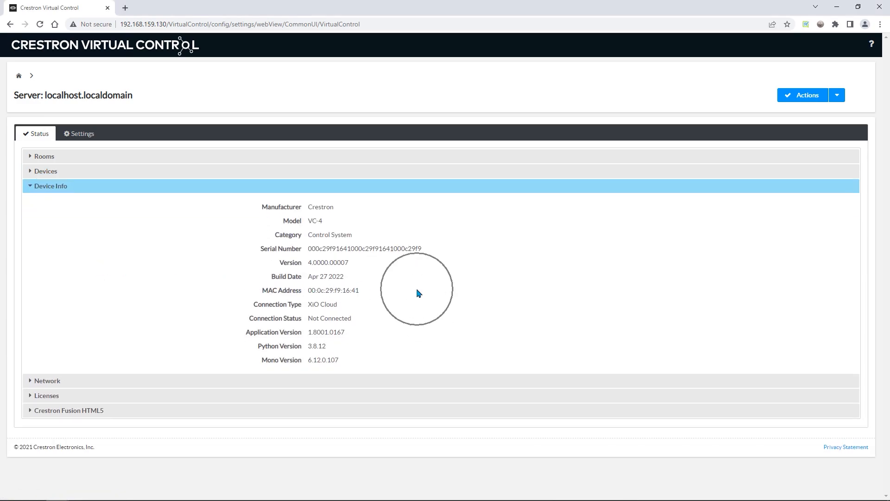
{"action": "left_click", "coordinate": [417, 289]}
{"action": "left_click", "coordinate": [417, 290]}
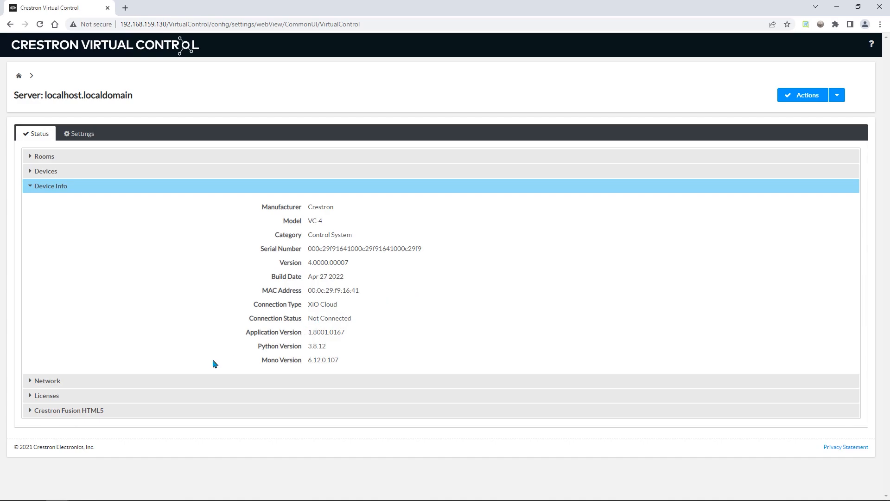
Step: Show the Network status section to examine the host name, DNS and Adapter 1 details
{"action": "left_click", "coordinate": [77, 384]}
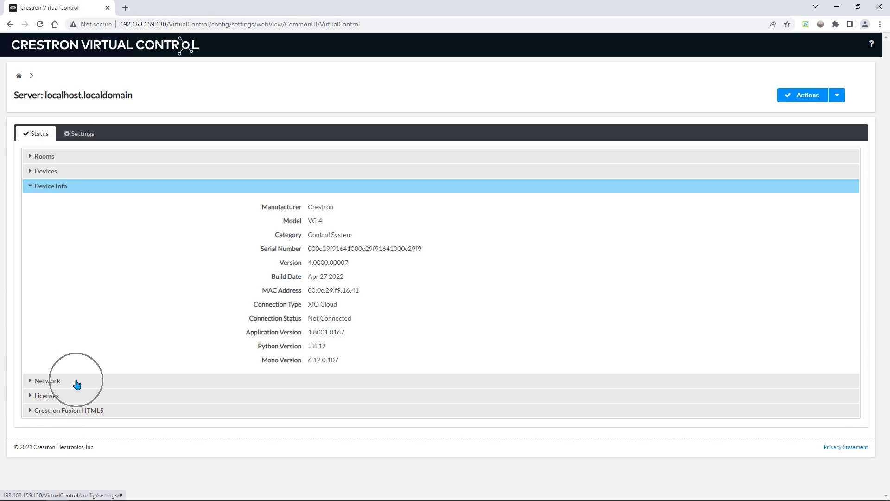
{"action": "left_click", "coordinate": [77, 384]}
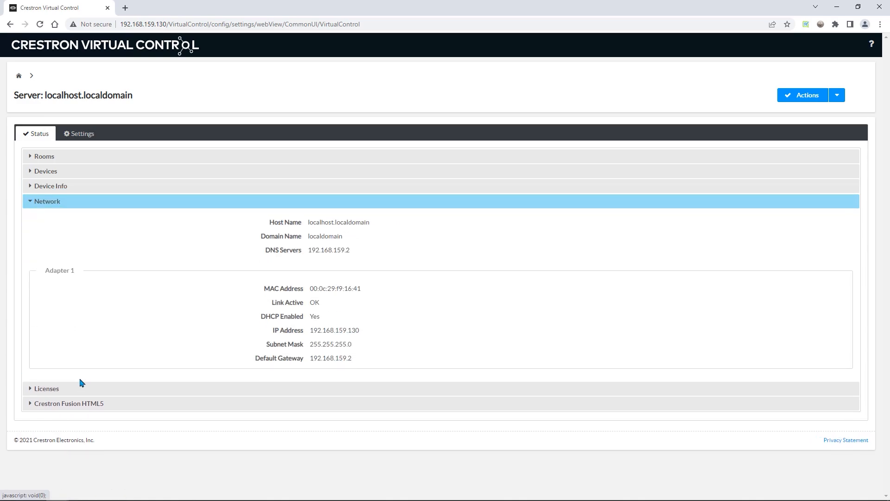
{"action": "left_click", "coordinate": [487, 296]}
{"action": "left_click", "coordinate": [488, 296]}
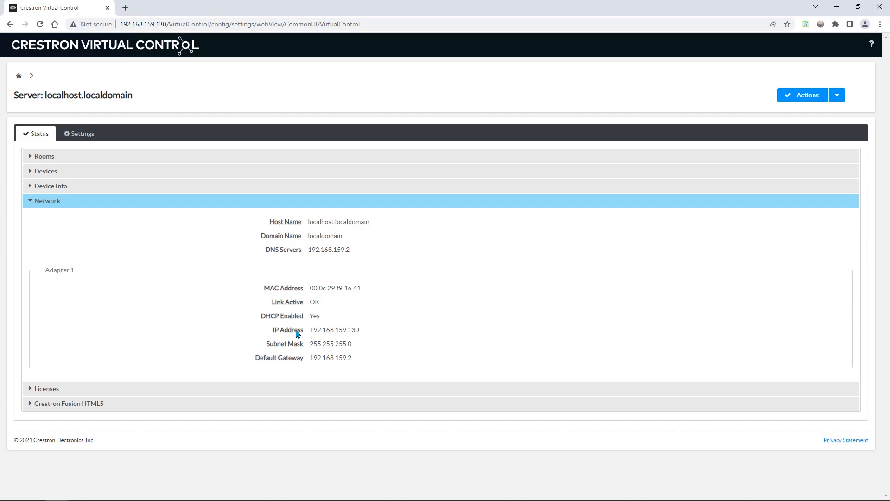
Step: Look through the Licenses status section and the Crestron Fusion HTML5 status section
{"action": "left_click", "coordinate": [60, 392]}
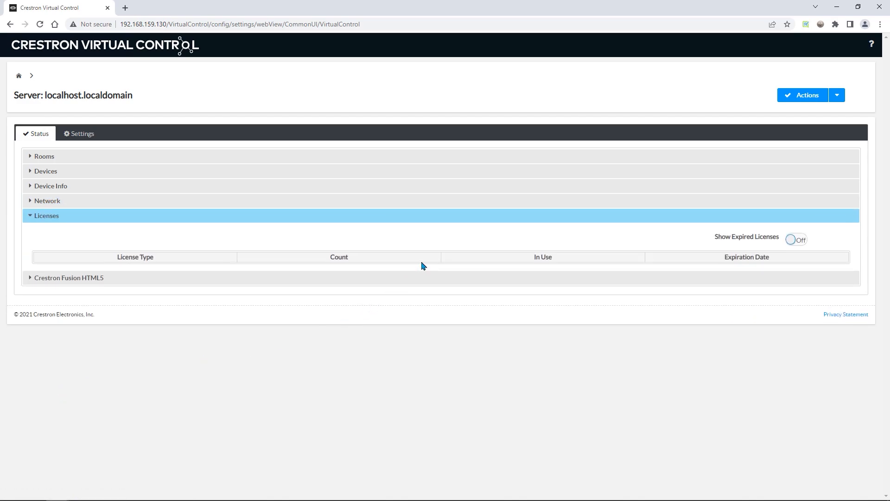
{"action": "left_click", "coordinate": [423, 265]}
{"action": "left_click", "coordinate": [423, 265]}
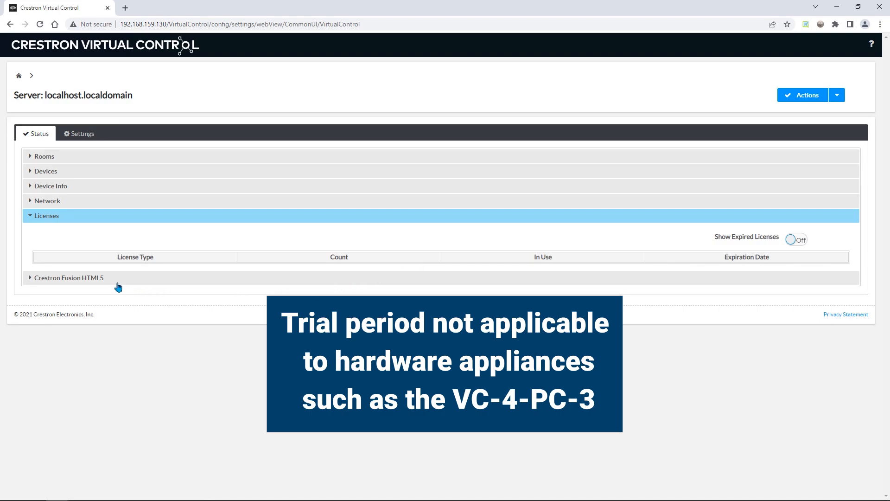
{"action": "left_click", "coordinate": [94, 280]}
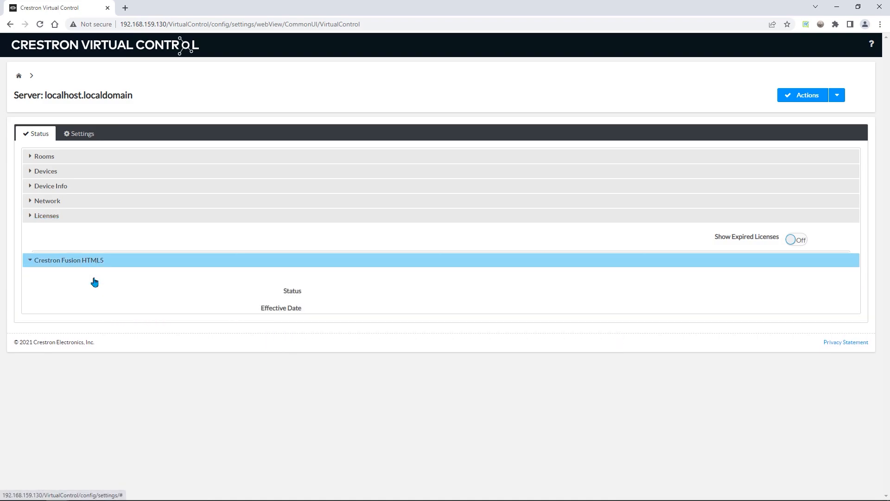
{"action": "left_click", "coordinate": [445, 286]}
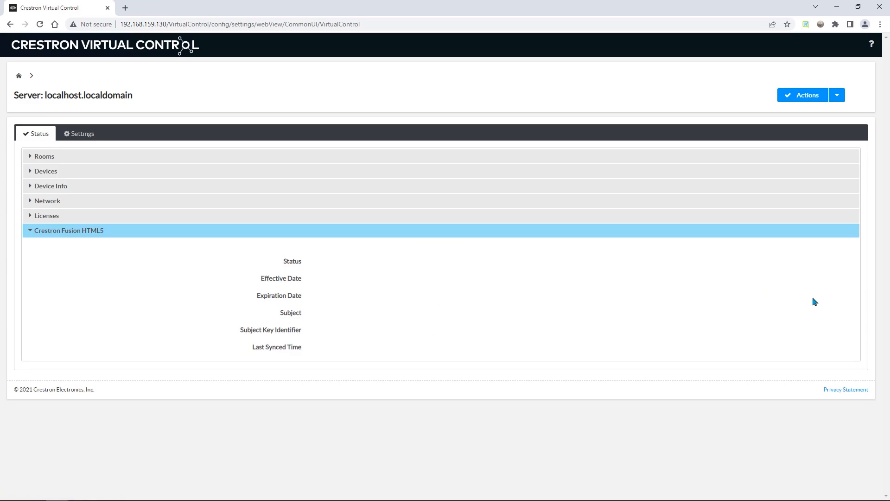
Step: Show the server's System Setup settings to examine the Crestron Fusion Server URL, gateway and OCSP options
{"action": "left_click", "coordinate": [81, 138]}
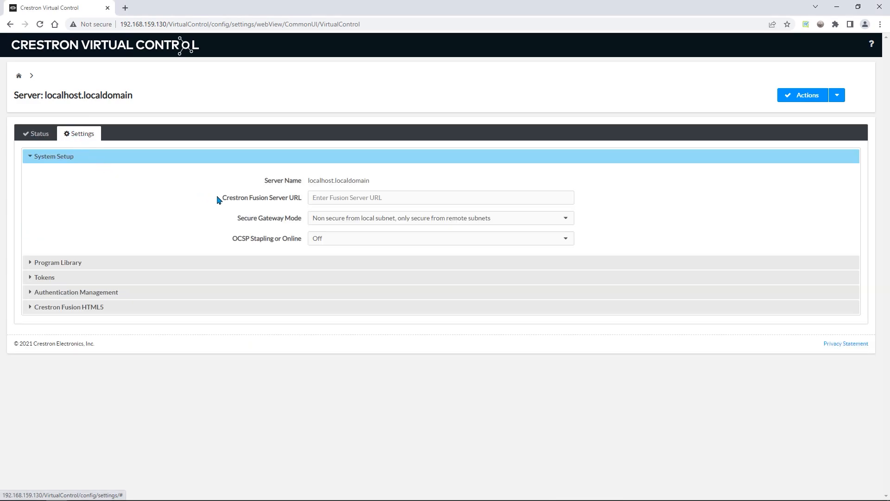
{"action": "left_click", "coordinate": [368, 202]}
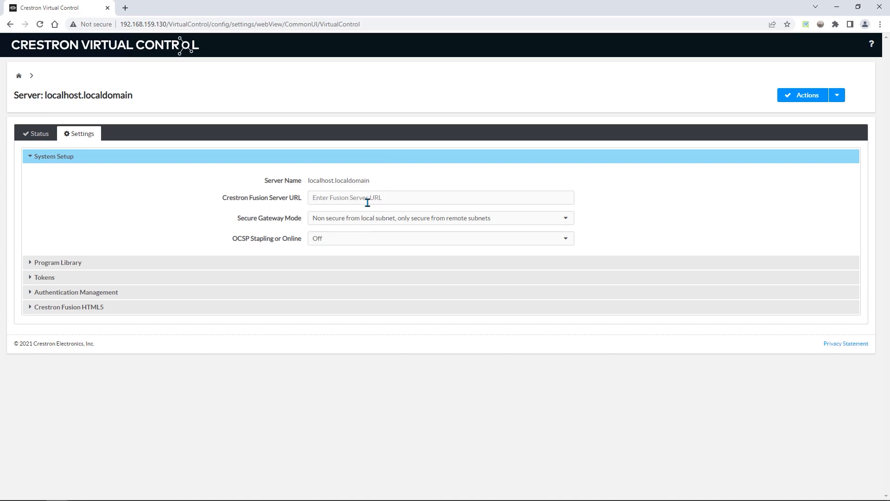
{"action": "left_click", "coordinate": [367, 202]}
Step: Show the Program Library settings to examine the program list and the option for adding a program
{"action": "left_click", "coordinate": [78, 265]}
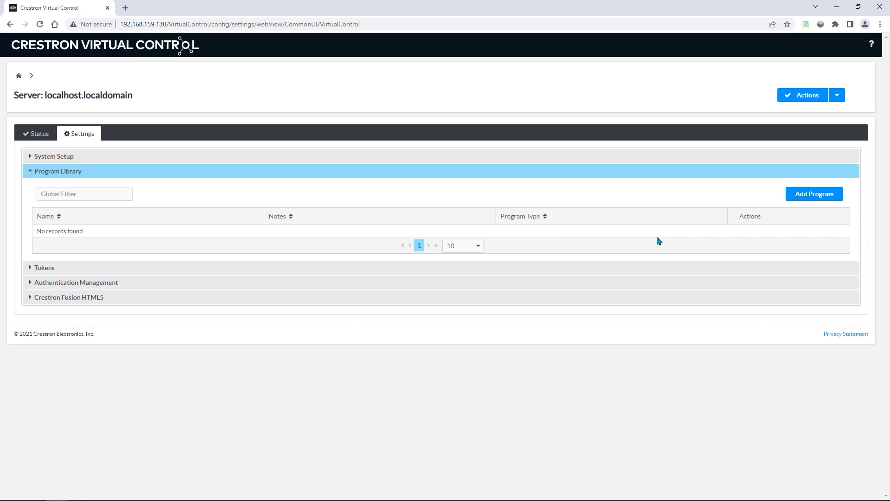
{"action": "left_click", "coordinate": [822, 199]}
Step: Show the Tokens settings to examine the token list and the option for adding a token
{"action": "left_click", "coordinate": [53, 272]}
{"action": "left_click", "coordinate": [54, 272]}
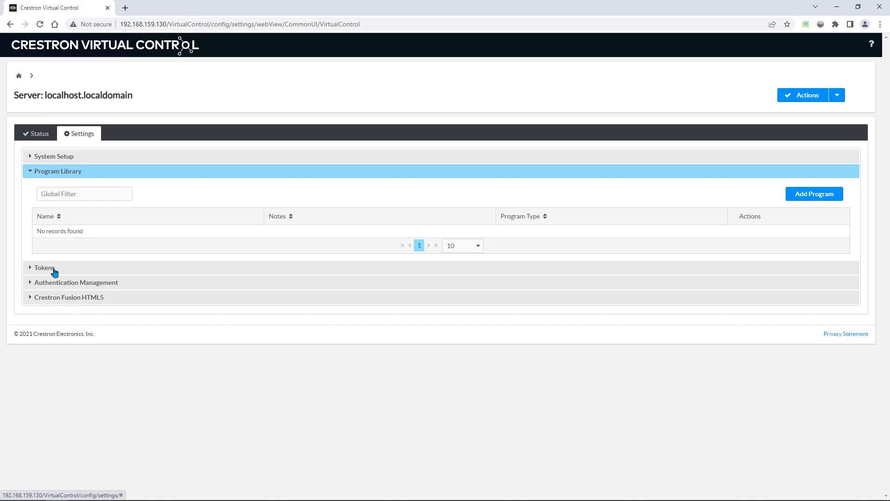
{"action": "left_click", "coordinate": [55, 273]}
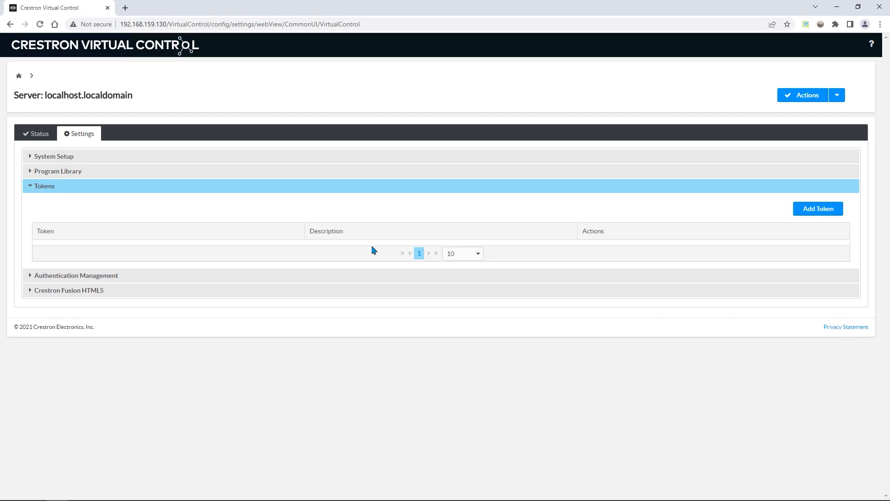
{"action": "left_click", "coordinate": [829, 216]}
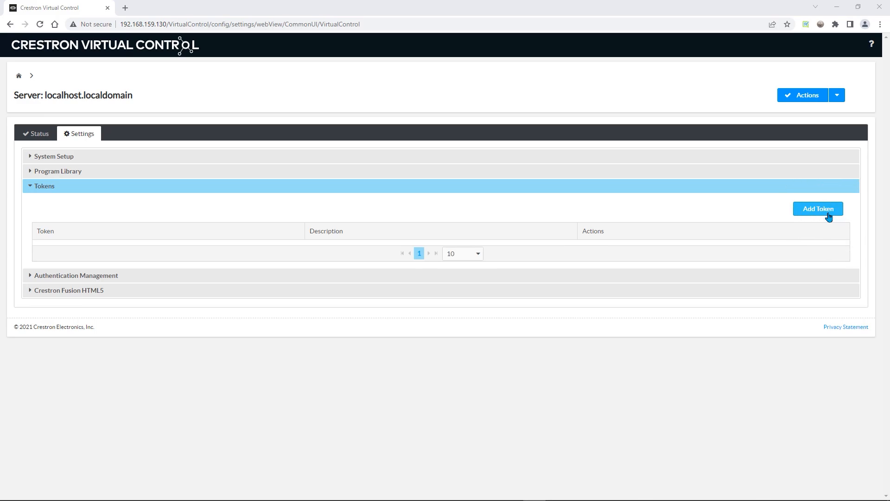
{"action": "left_click", "coordinate": [829, 217]}
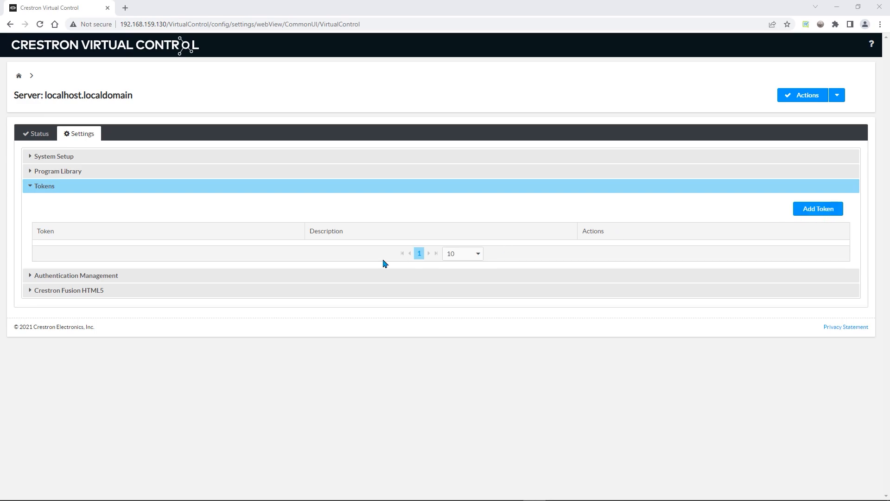
Step: Look through the Authentication Management settings and the Crestron Fusion HTML5 settings
{"action": "left_click", "coordinate": [129, 280]}
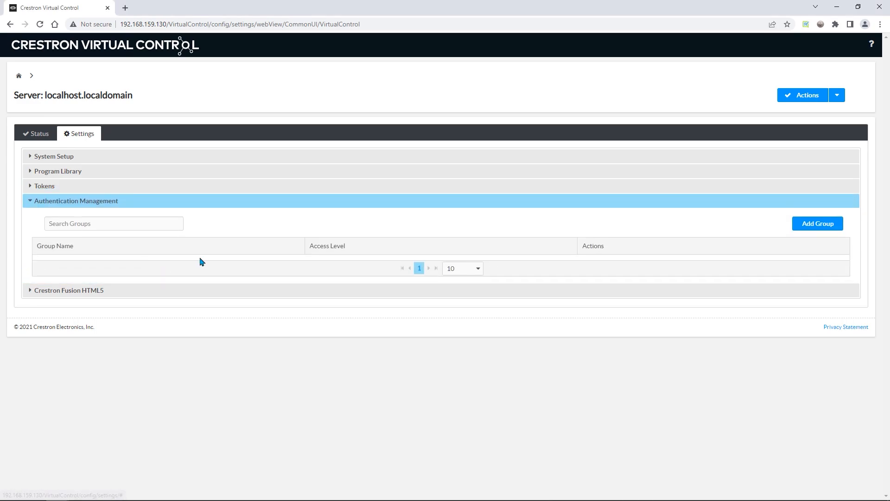
{"action": "left_click", "coordinate": [232, 251]}
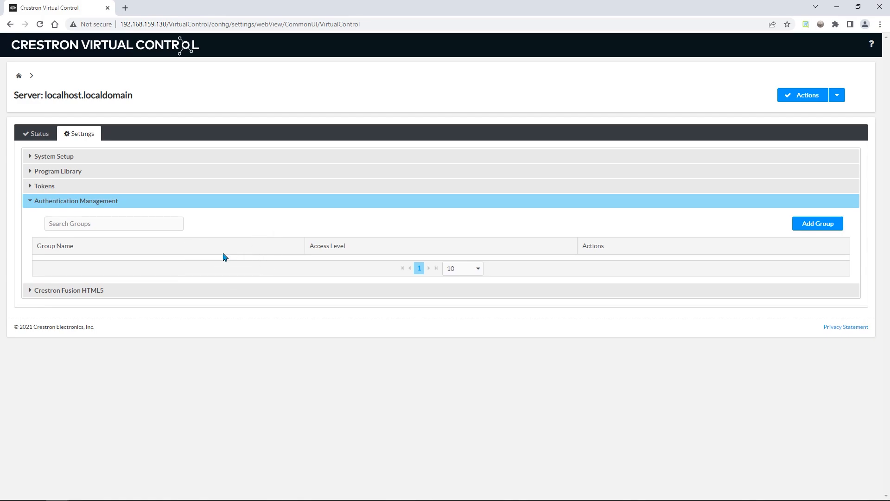
{"action": "left_click", "coordinate": [108, 291]}
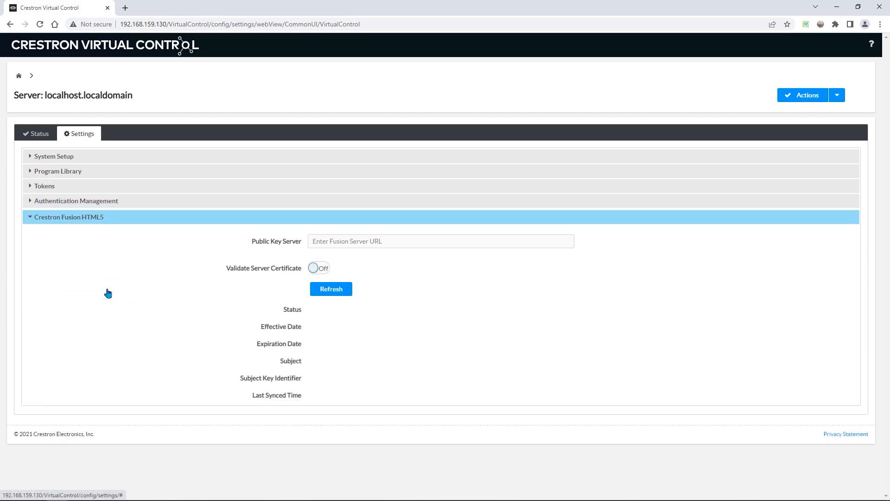
{"action": "left_click", "coordinate": [171, 296]}
Step: Switch to the AlmaLinux desktop and open the Files application
{"action": "key", "text": "ctrl"}
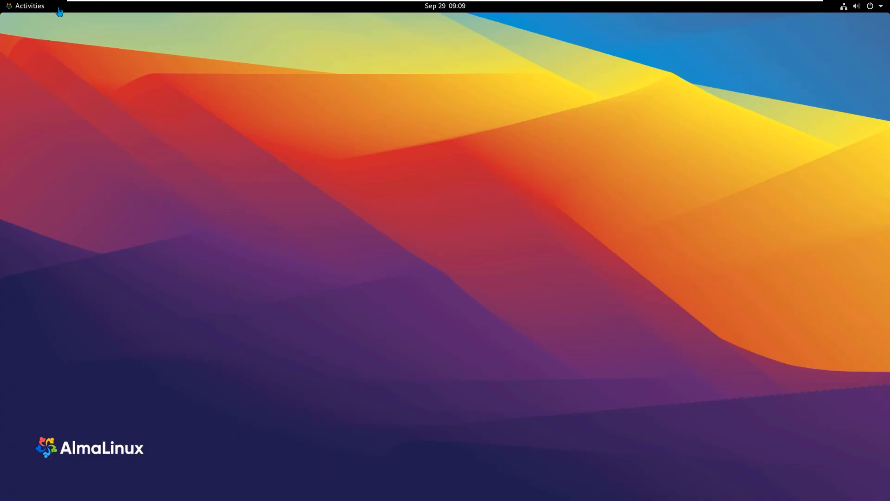
{"action": "left_click", "coordinate": [30, 6]}
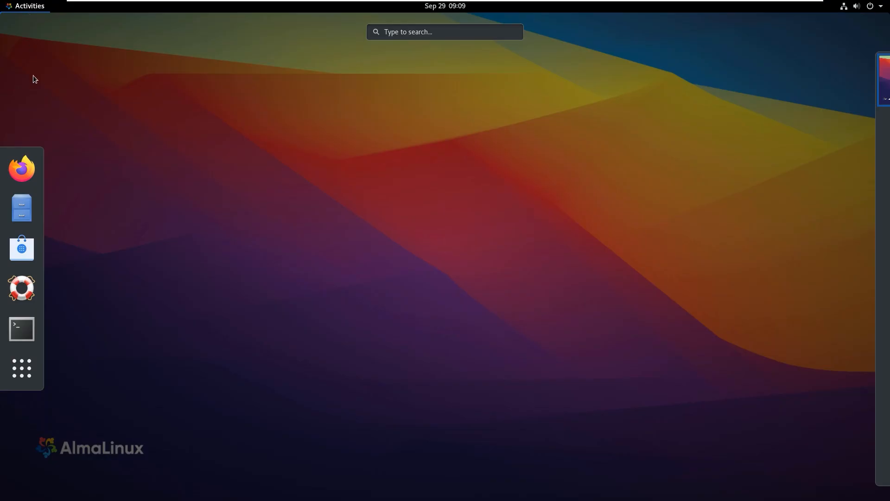
{"action": "key", "text": "ctrl"}
{"action": "key", "text": "ctrl"}
{"action": "key", "text": "ctrl"}
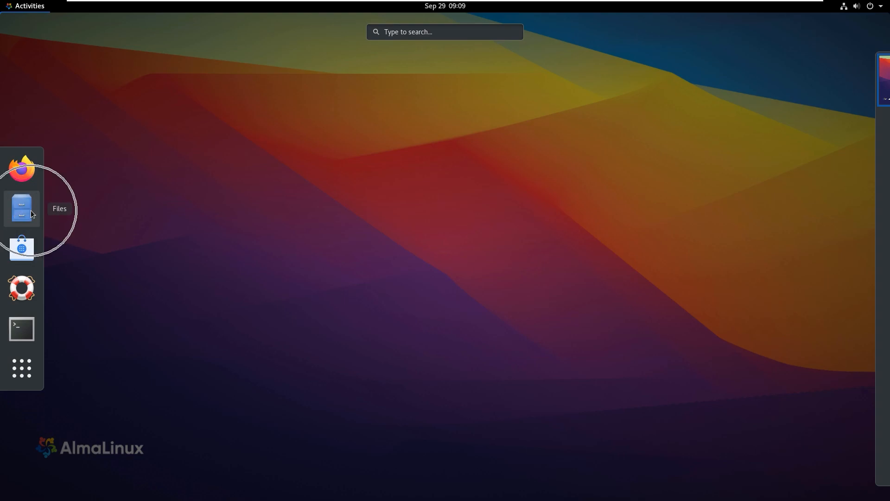
{"action": "left_click", "coordinate": [31, 210]}
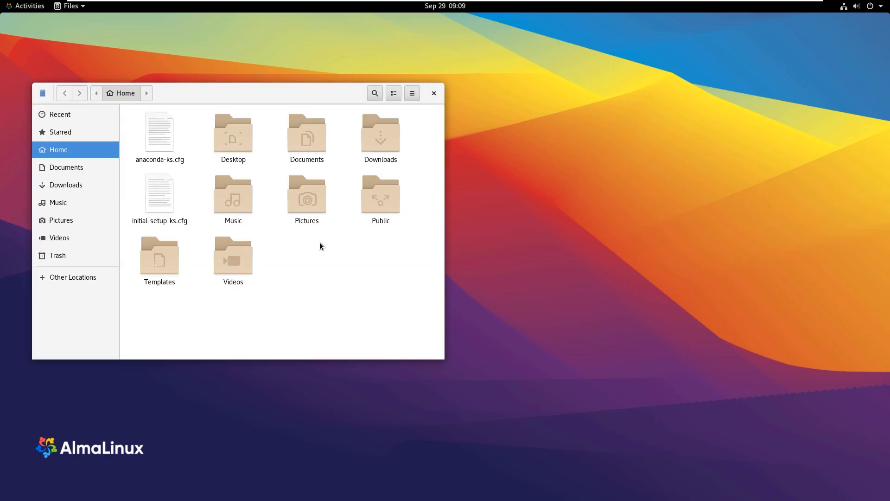
Step: Move the Files window toward the middle of the desktop and open the etc folder in the computer's root file system
{"action": "left_click_drag", "start_coordinate": [263, 96], "coordinate": [458, 103]}
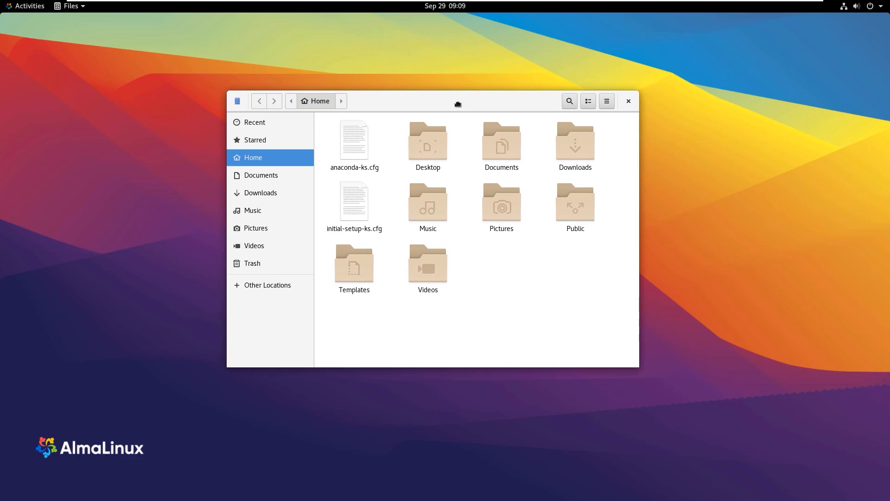
{"action": "left_click", "coordinate": [271, 290]}
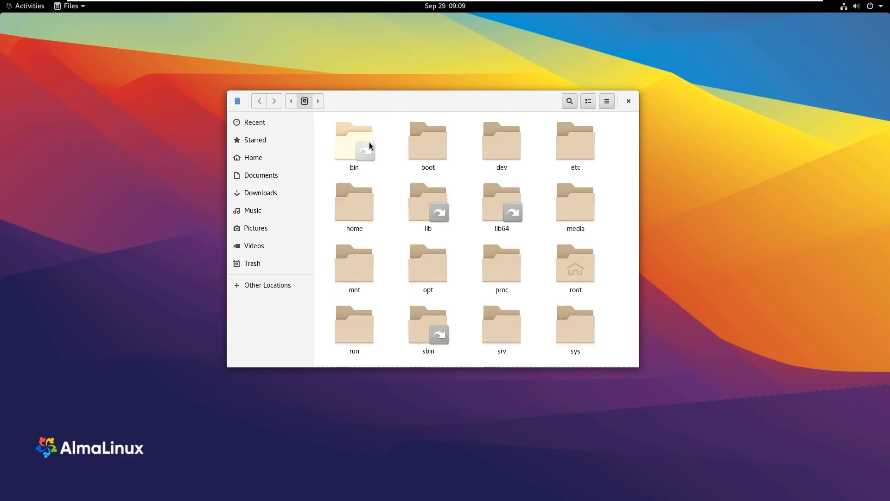
{"action": "left_click", "coordinate": [578, 154]}
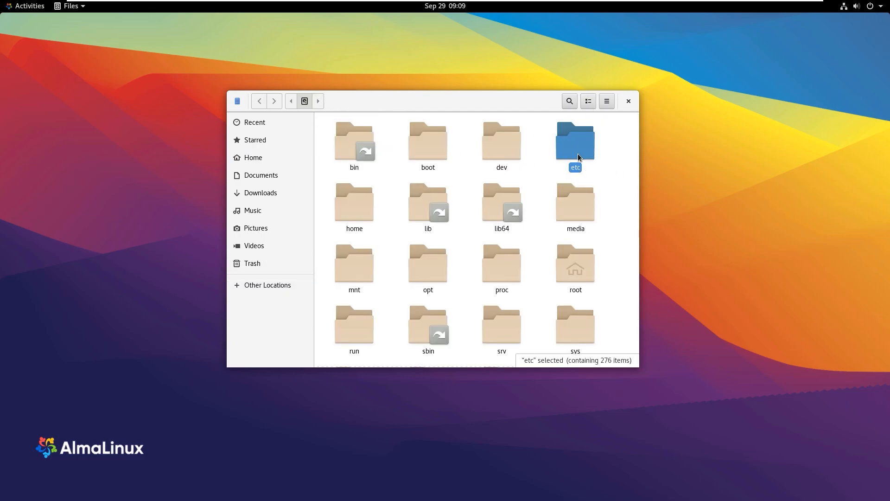
{"action": "double_click", "coordinate": [578, 154]}
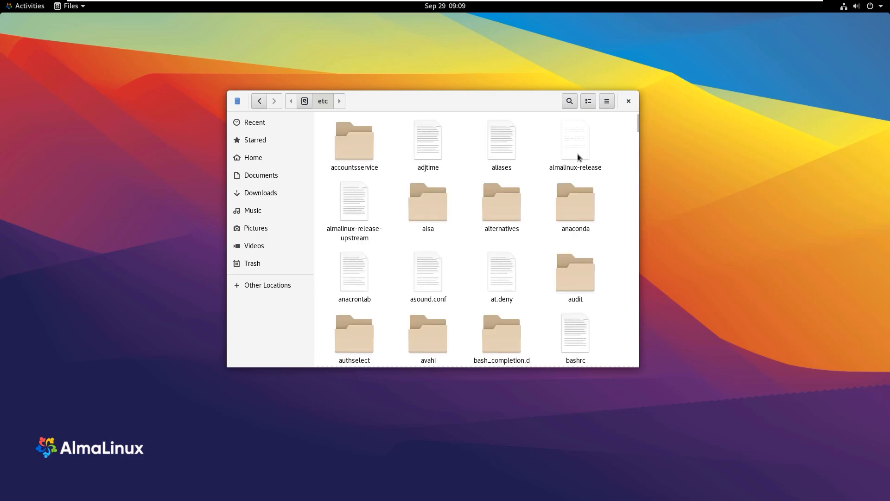
Step: Search the etc folder for "sys" and open the sysctl.conf file in the text editor
{"action": "left_click", "coordinate": [578, 154]}
{"action": "type", "text": "sys"}
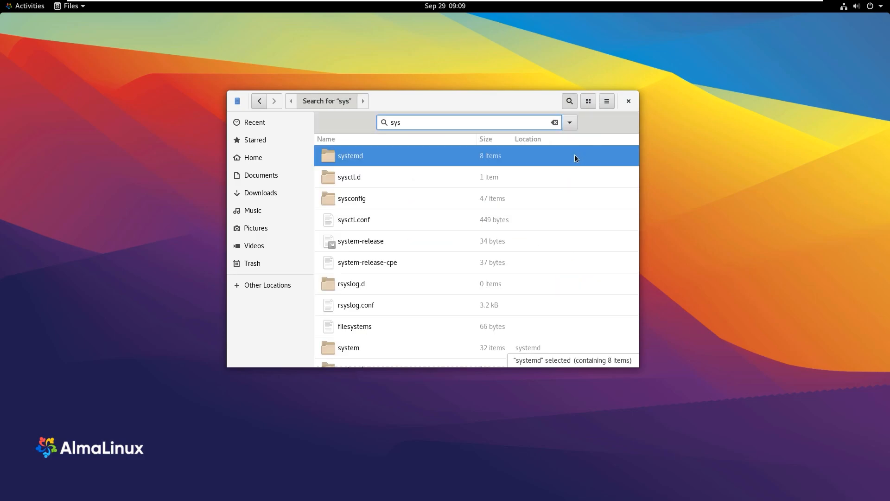
{"action": "left_click", "coordinate": [390, 218]}
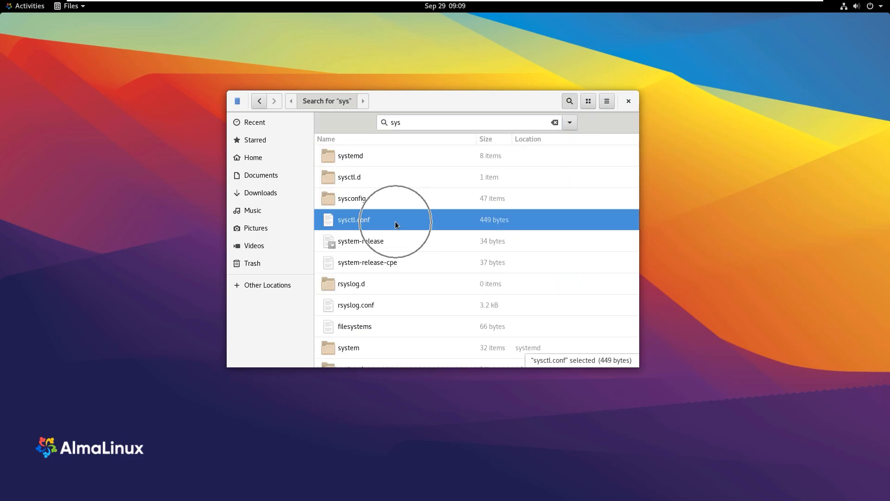
{"action": "key", "text": "ctrl"}
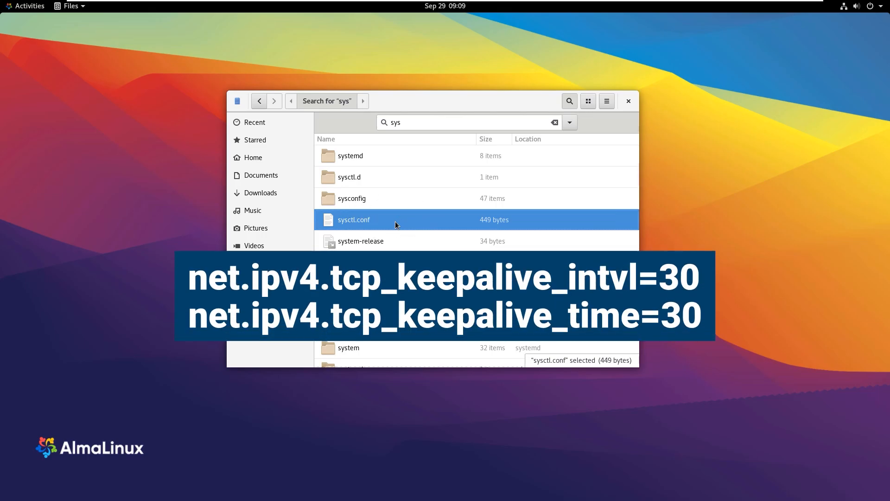
{"action": "double_click", "coordinate": [395, 221]}
Step: Append the lines net.ipv4.tcp_keepalive_intvl=30, net.ipv4.tcp_keepalive_time=30 and net.ipv4.tcp_retries2=8 below the last comment in sysctl.conf
{"action": "left_click", "coordinate": [548, 170]}
{"action": "key", "text": "Return"}
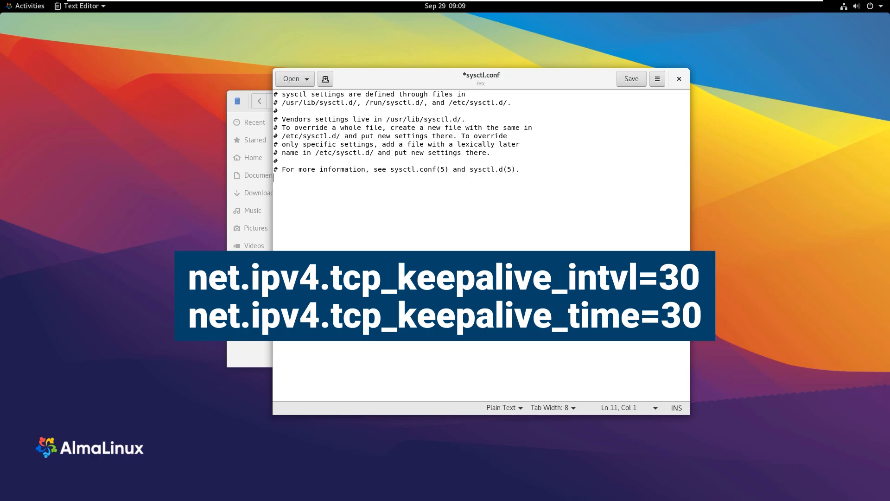
{"action": "right_click", "coordinate": [316, 177]}
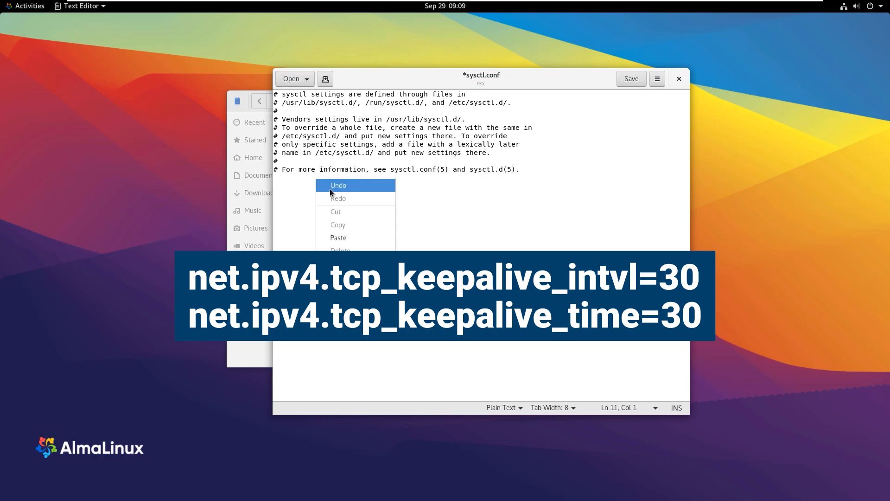
{"action": "left_click", "coordinate": [357, 238]}
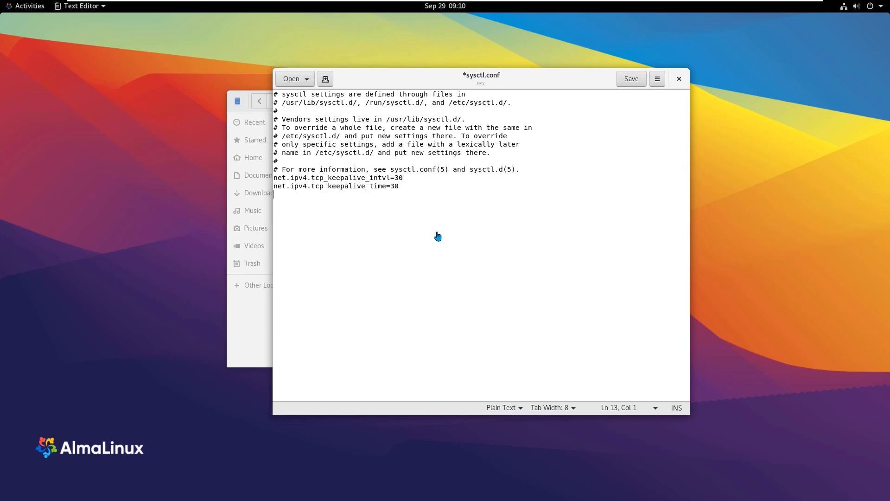
{"action": "right_click", "coordinate": [319, 198]}
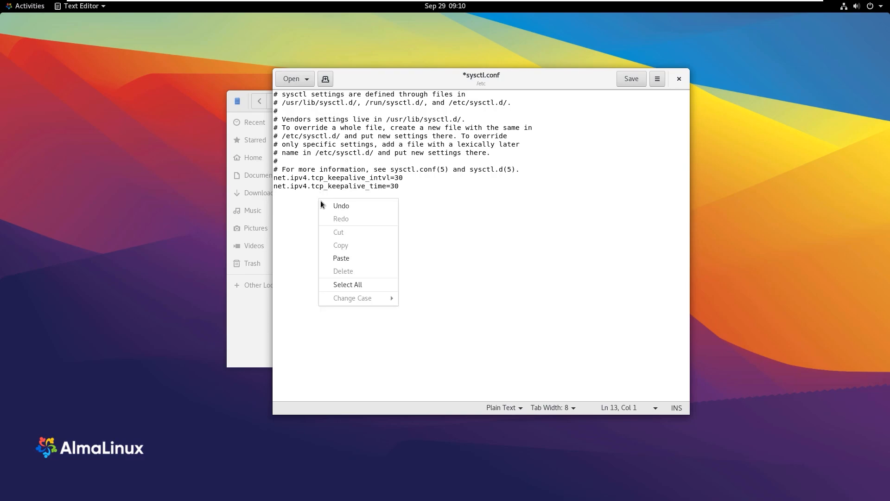
{"action": "left_click", "coordinate": [367, 257]}
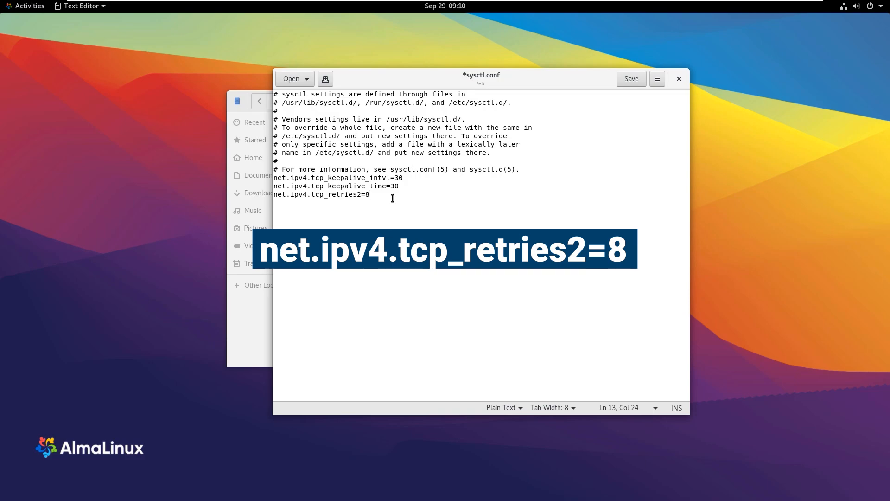
Step: Check the three added net.ipv4 lines, save sysctl.conf and close the file
{"action": "left_click_drag", "start_coordinate": [392, 198], "coordinate": [270, 180]}
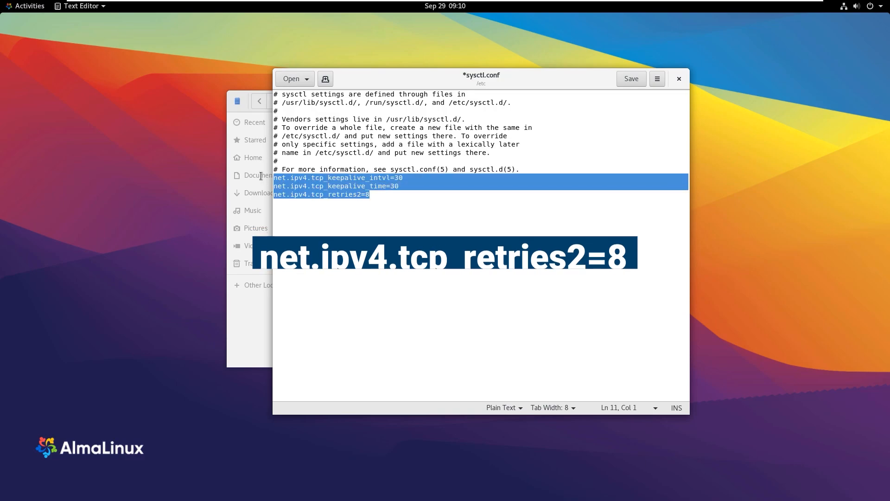
{"action": "left_click", "coordinate": [335, 225]}
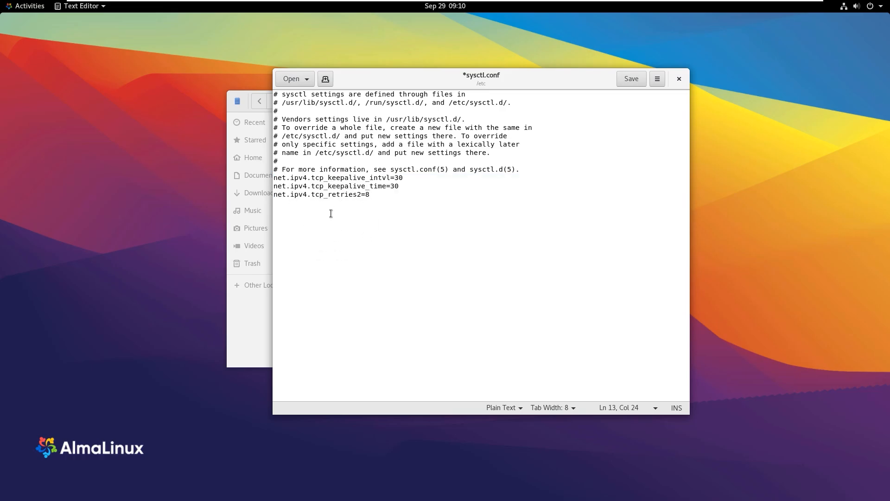
{"action": "left_click", "coordinate": [636, 82]}
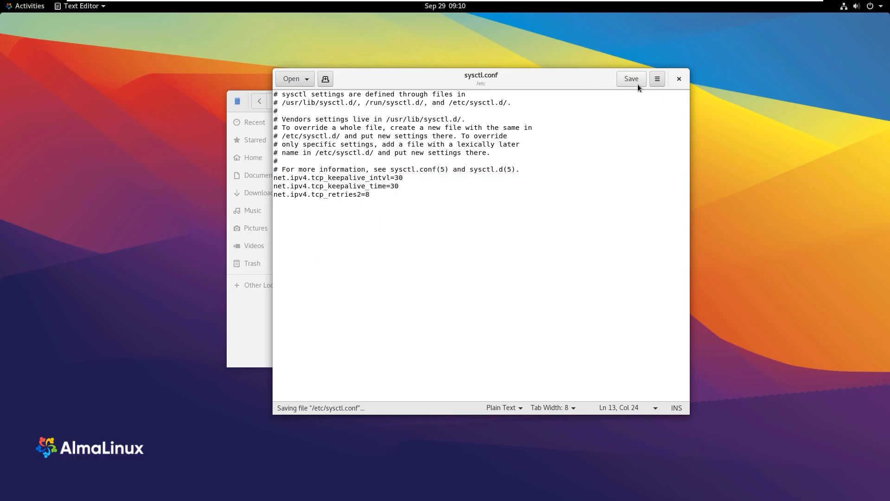
{"action": "left_click", "coordinate": [680, 79]}
Step: Open a Terminal window and run sudo sysctl -p to apply the kernel settings
{"action": "mouse_move", "coordinate": [1, 1]}
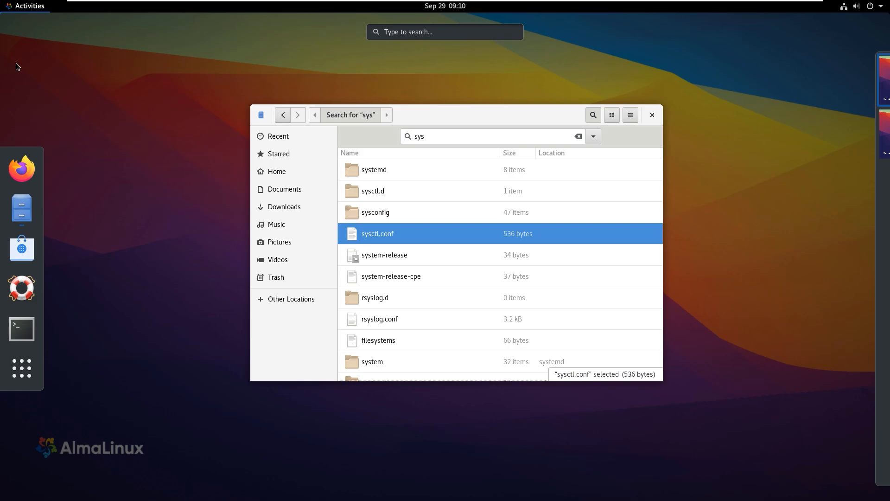
{"action": "left_click", "coordinate": [23, 328]}
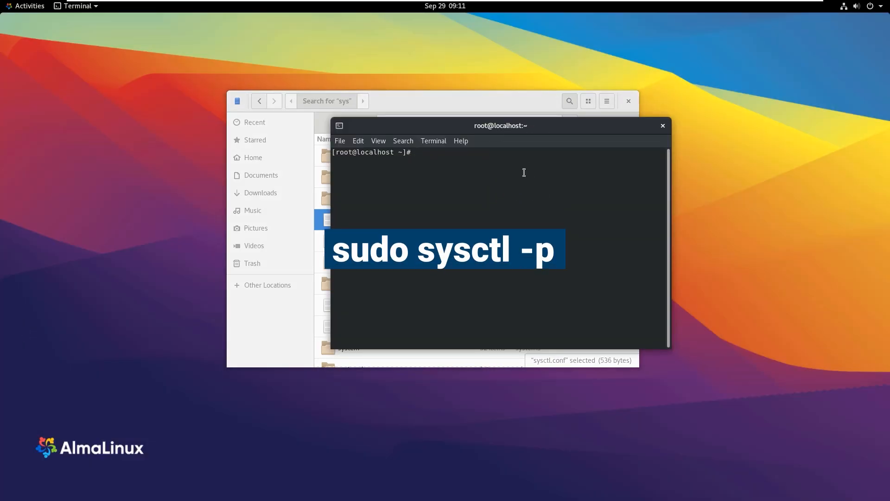
{"action": "type", "text": "sudo sysctl -p"}
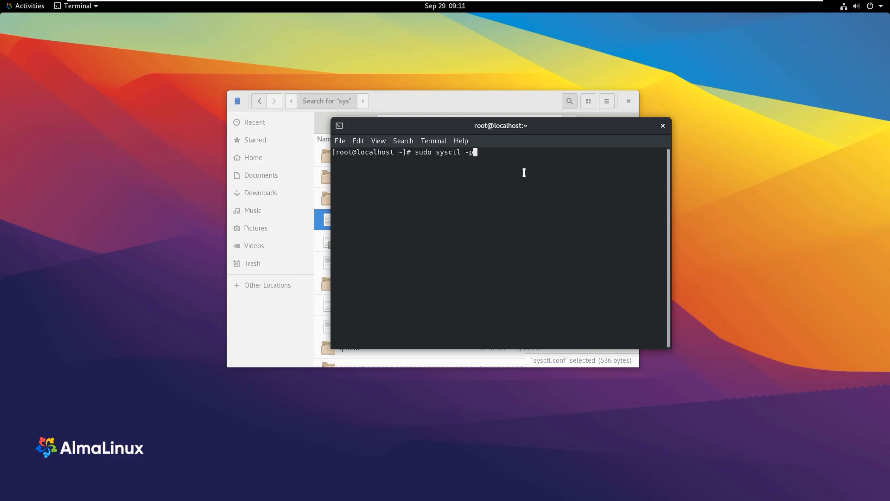
{"action": "key", "text": "Return"}
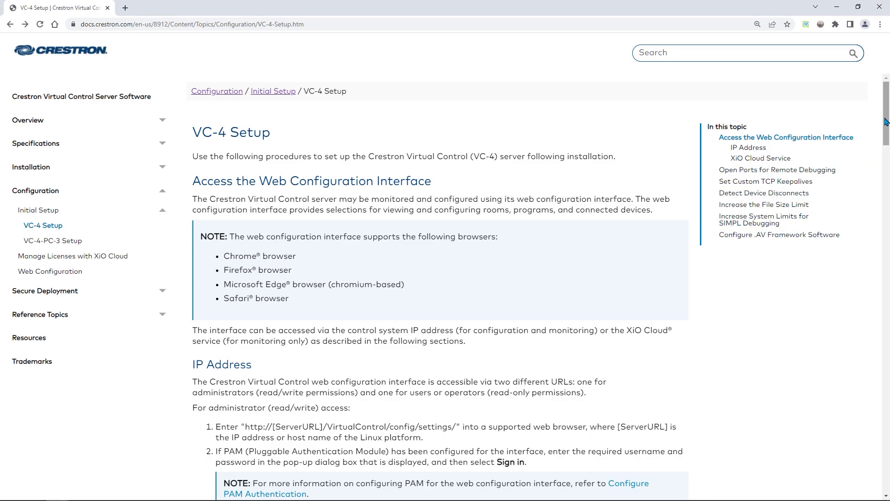
Step: Switch to the VC-4 Setup page in Chrome and examine the XiO Cloud Service and Open Ports for Remote Debugging sections
{"action": "left_click_drag", "start_coordinate": [887, 109], "coordinate": [886, 251]}
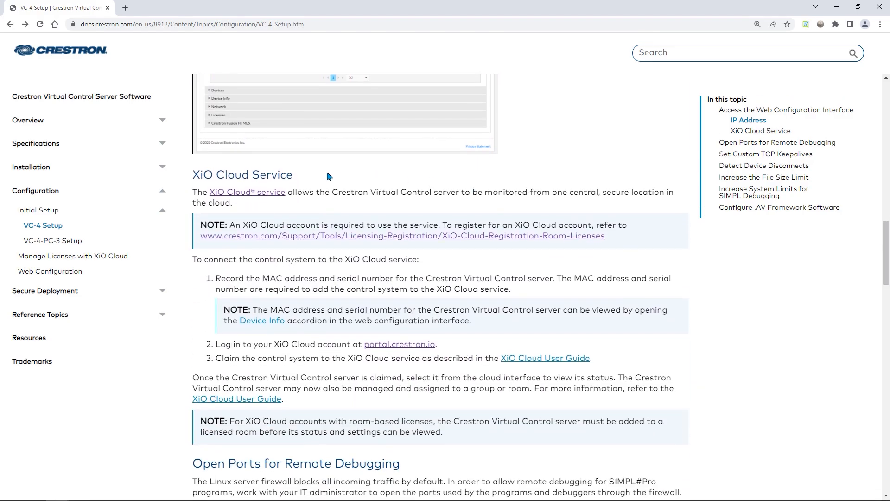
{"action": "key", "text": "ctrl"}
{"action": "key", "text": "ctrl"}
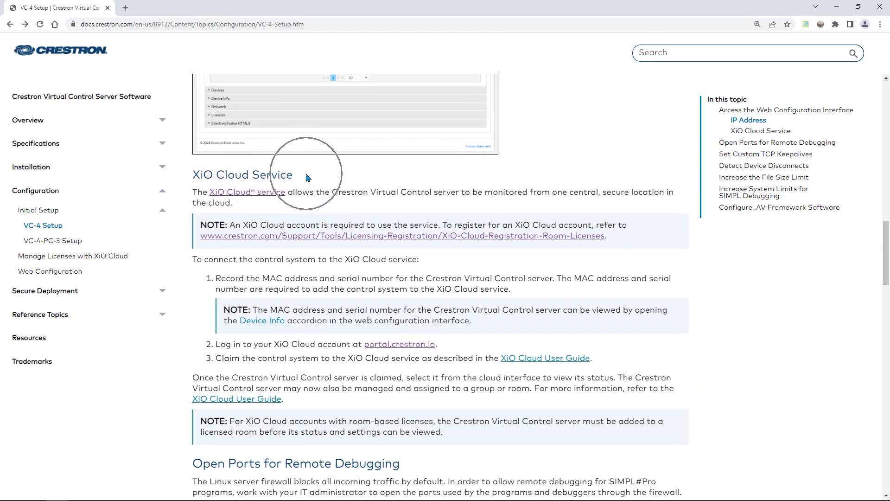
{"action": "key", "text": "ctrl"}
{"action": "key", "text": "ctrl"}
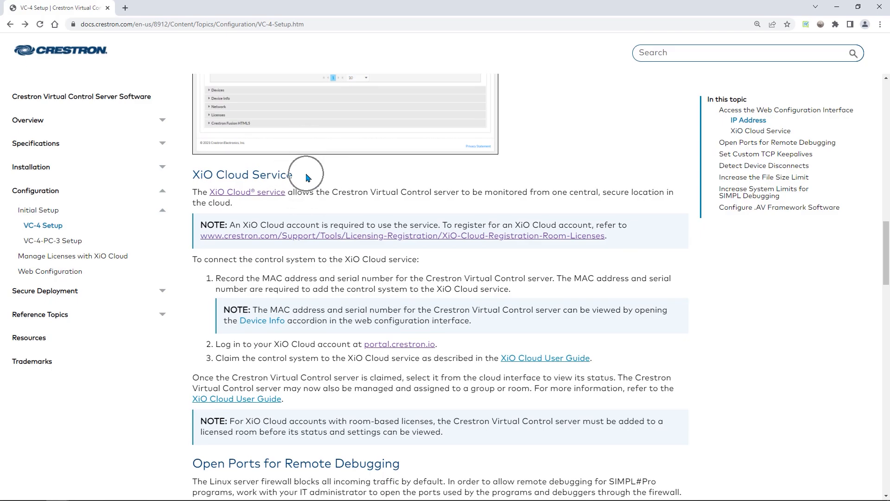
{"action": "key", "text": "ctrl"}
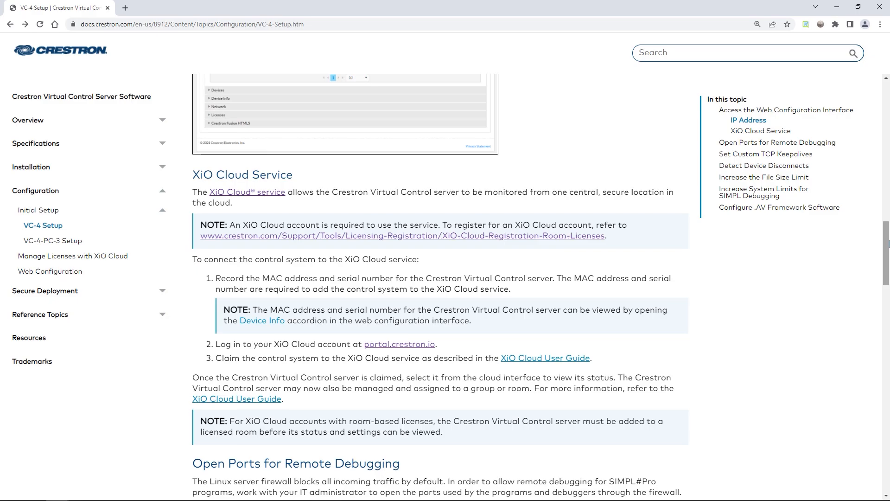
{"action": "scroll", "coordinate": [887, 242], "scroll_direction": "down", "scroll_amount": 6}
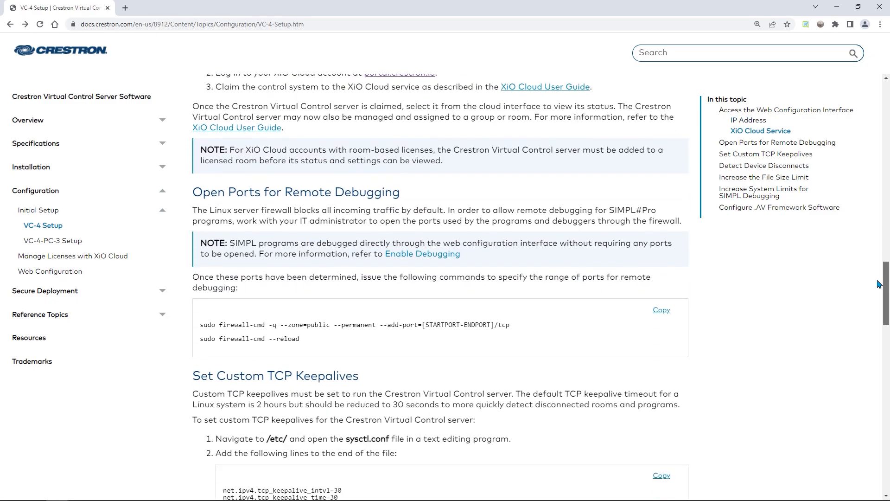
{"action": "key", "text": "ctrl"}
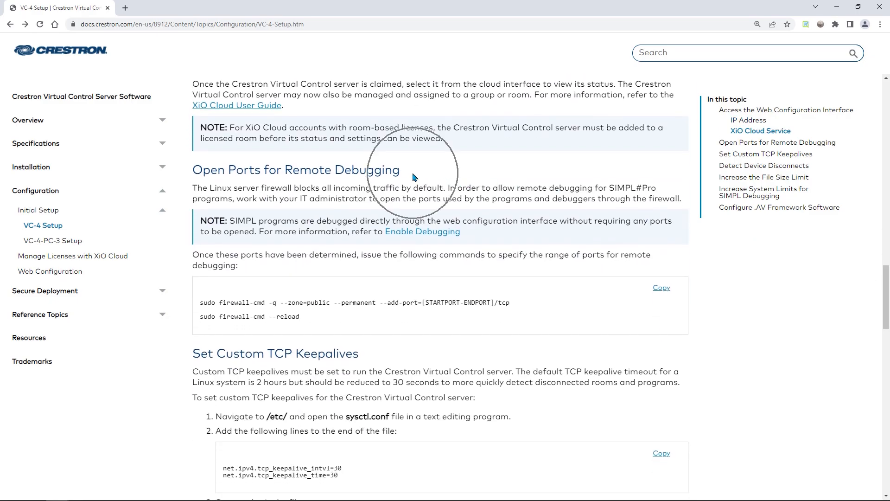
{"action": "key", "text": "ctrl"}
{"action": "key", "text": "ctrl"}
{"action": "key", "text": "ctrl"}
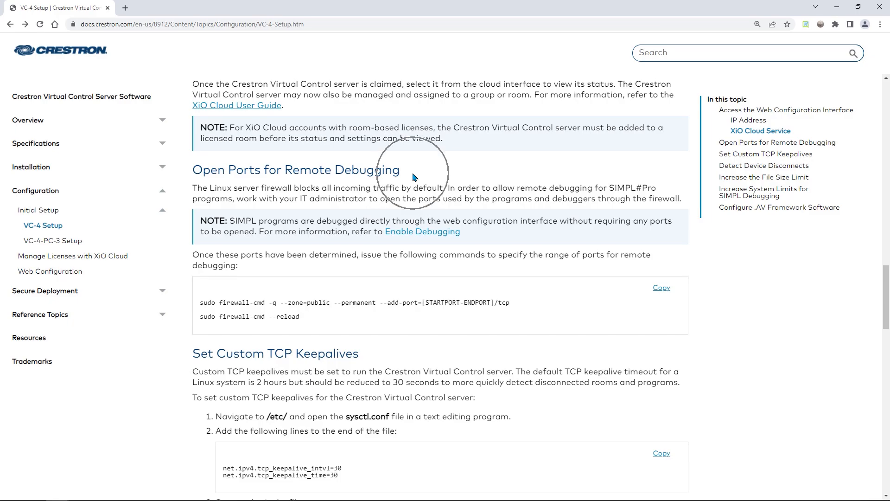